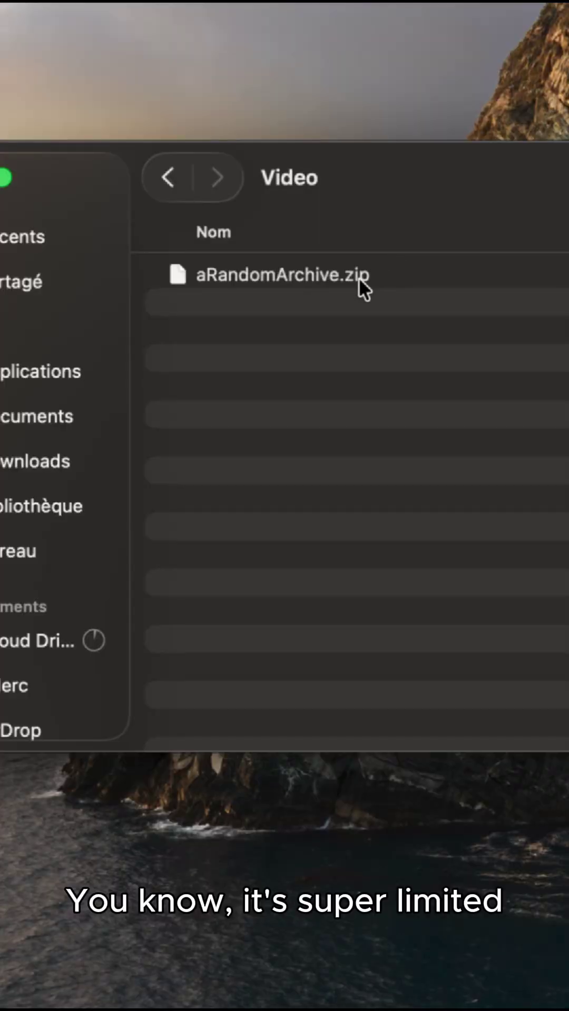
Extract aRandomArchive.zip with Keka and expand the new folder to show IMG_0867.HEIC
{"action": "left_click", "coordinate": [364, 279]}
{"action": "right_click", "coordinate": [369, 279]}
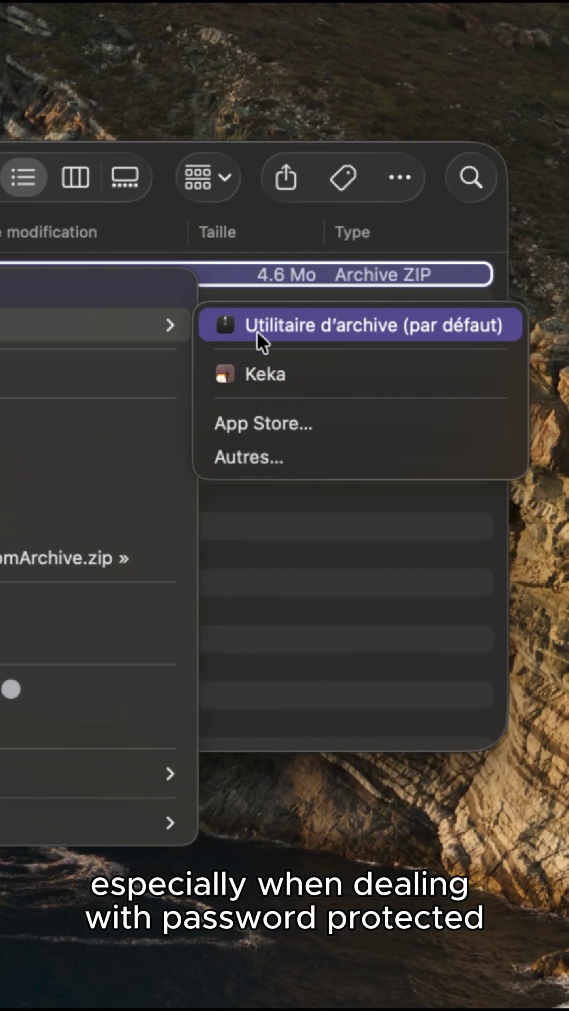
{"action": "left_click", "coordinate": [257, 332]}
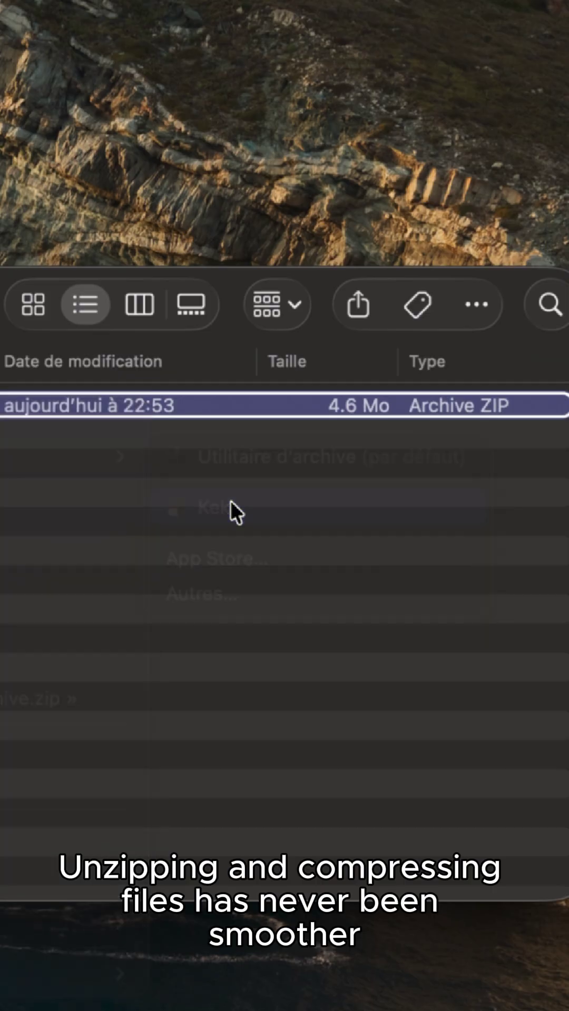
{"action": "key", "text": "Right"}
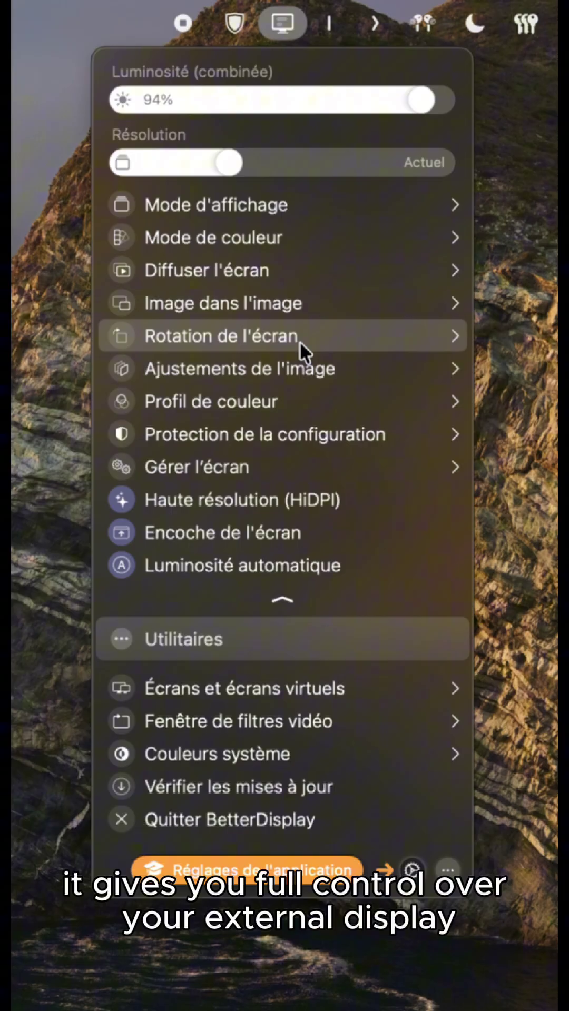
Expand and collapse BetterDisplay's Rotation and Mode d'affichage sections
{"action": "left_click", "coordinate": [300, 342]}
{"action": "left_click", "coordinate": [343, 76]}
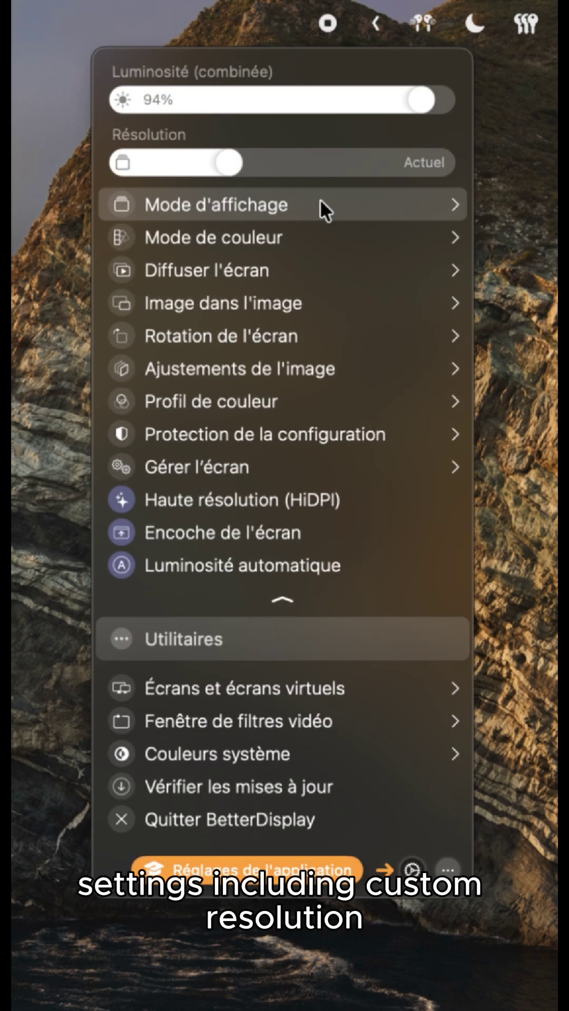
{"action": "left_click", "coordinate": [321, 200]}
{"action": "left_click", "coordinate": [360, 89]}
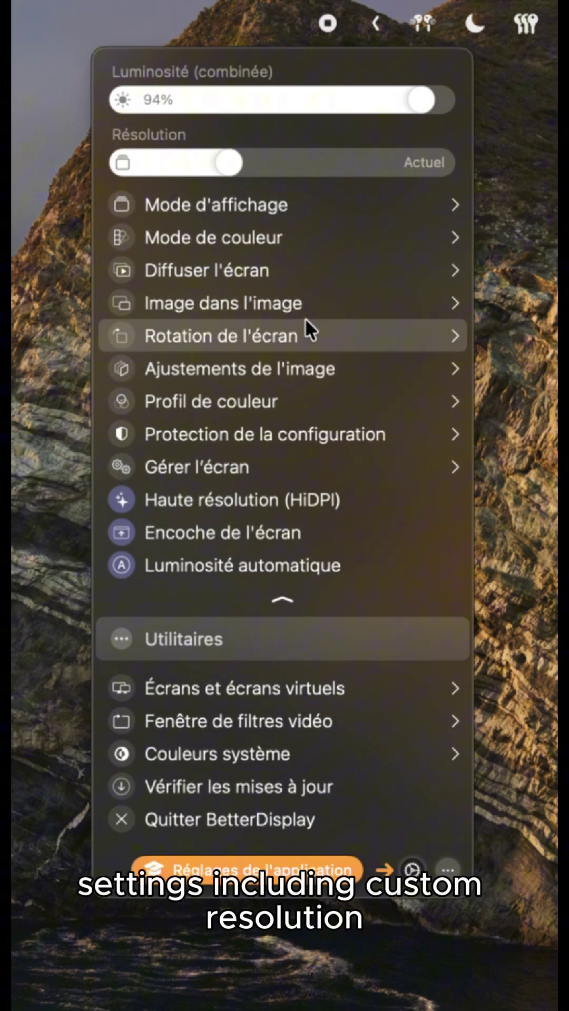
Expand and collapse the Ajustements de l'image and Protection de la configuration sections
{"action": "left_click", "coordinate": [300, 372]}
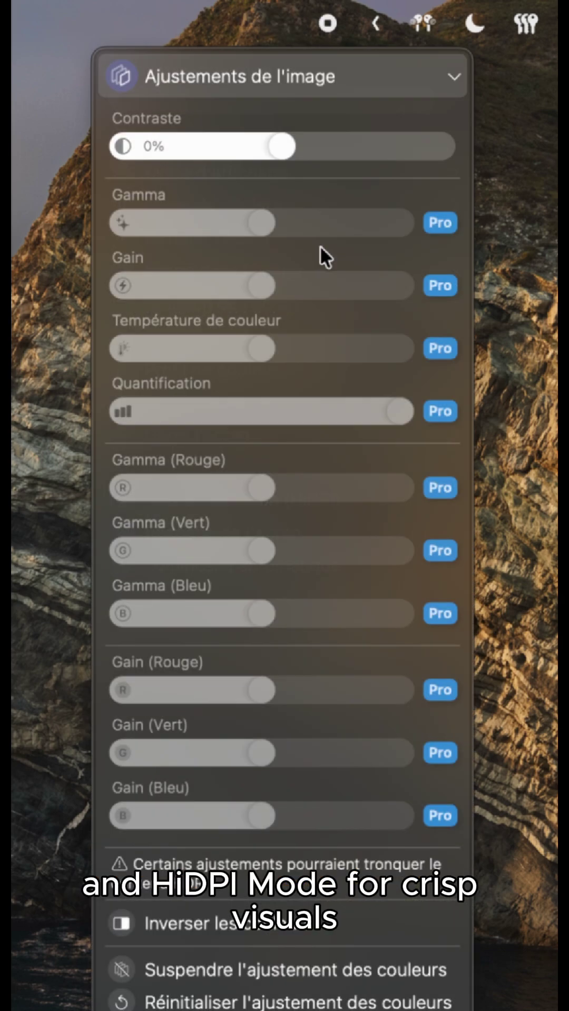
{"action": "left_click", "coordinate": [401, 71]}
{"action": "left_click", "coordinate": [190, 434]}
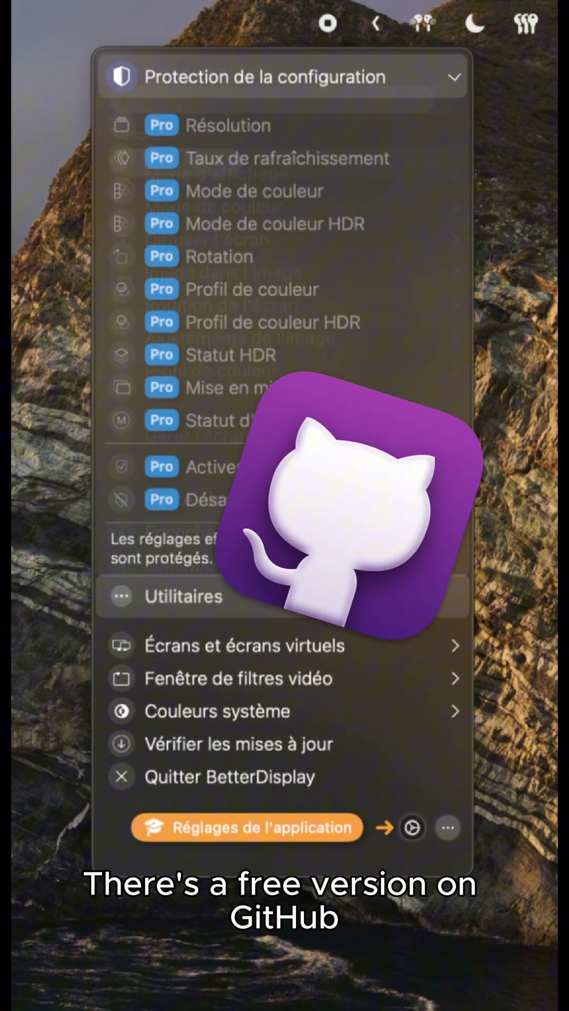
{"action": "left_click", "coordinate": [368, 85]}
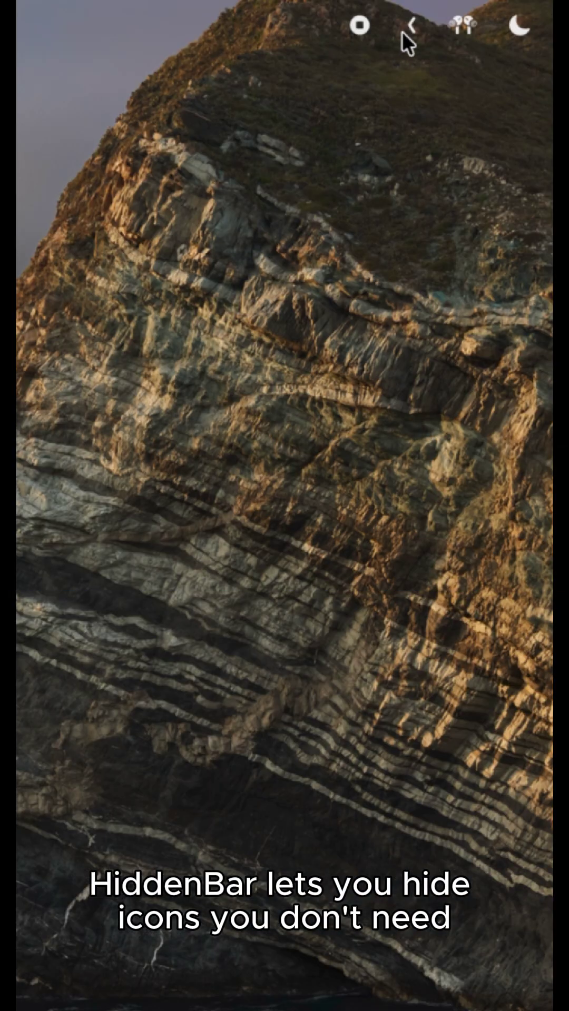
Reveal Hidden Bar's icons, move the display and moon icons, then hide them again
{"action": "left_click", "coordinate": [402, 31]}
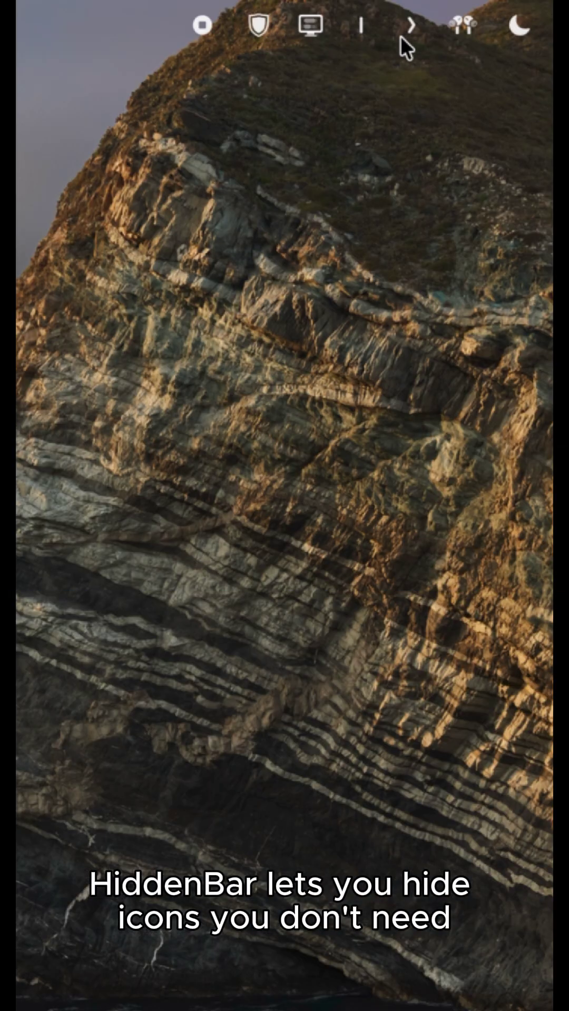
{"action": "left_click_drag", "start_coordinate": [313, 30], "coordinate": [426, 24]}
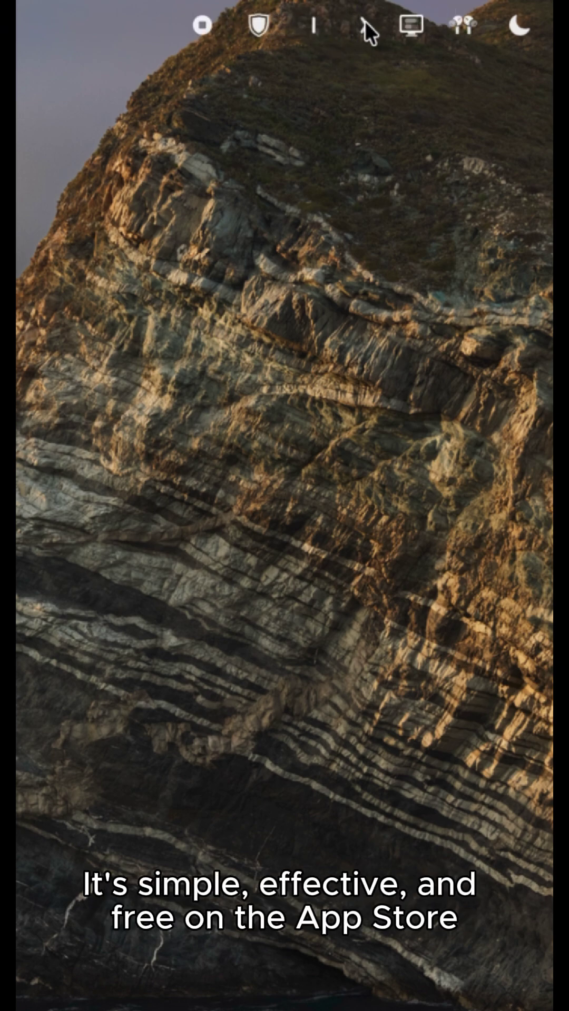
{"action": "left_click_drag", "start_coordinate": [395, 24], "coordinate": [243, 24]}
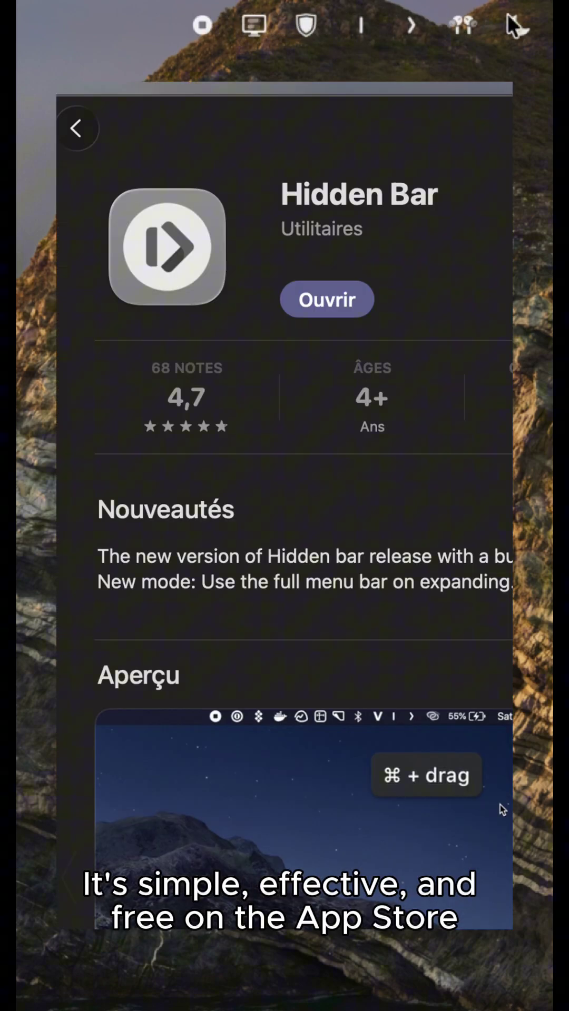
{"action": "left_click_drag", "start_coordinate": [513, 24], "coordinate": [340, 31]}
{"action": "left_click", "coordinate": [466, 26]}
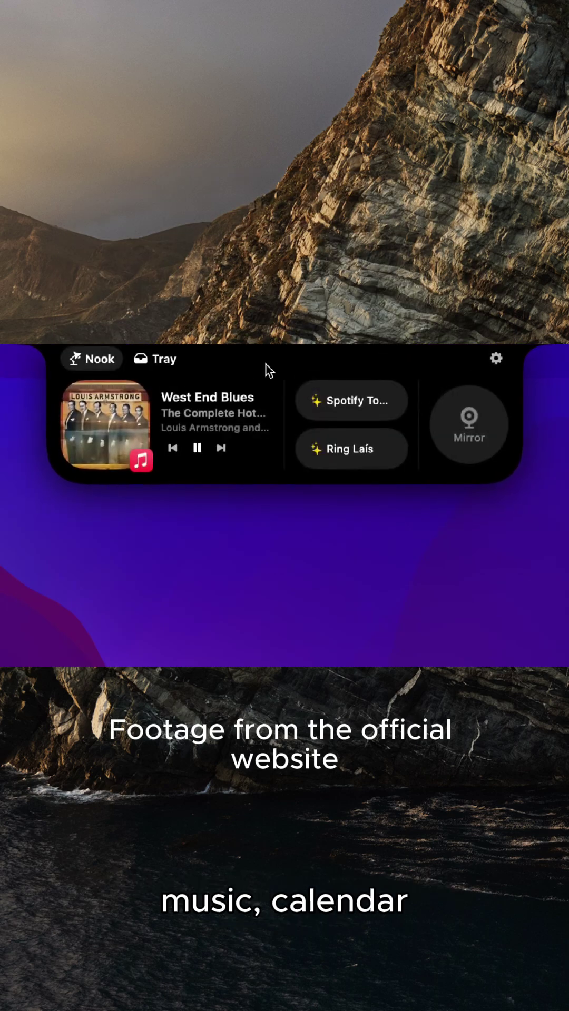
Skip NotchNook's music player from West End Blues to Let's Misbehave
{"action": "left_click", "coordinate": [225, 450]}
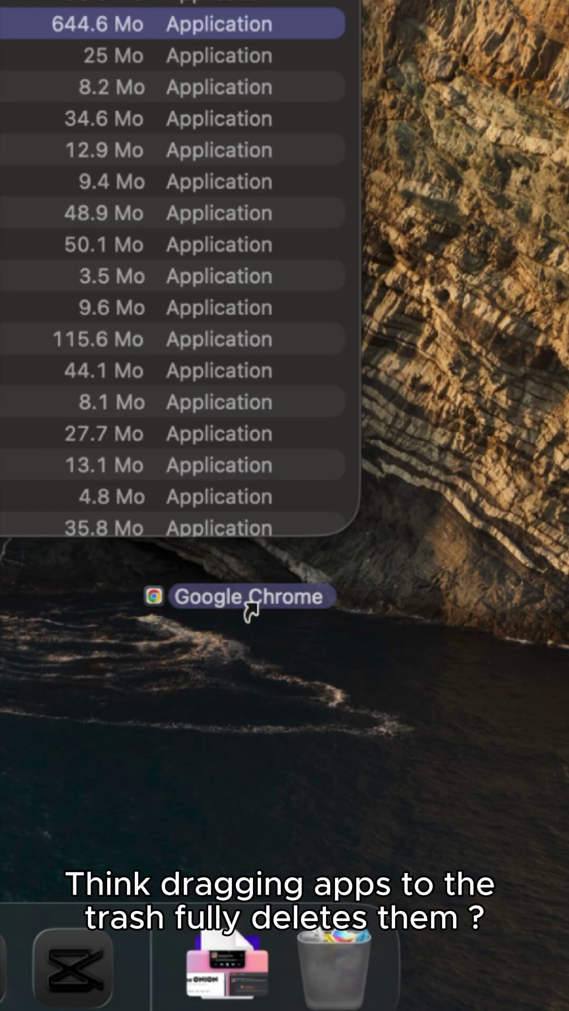
Drop Google Chrome into AppCleaner to list its 1.3 Go of related files
{"action": "left_click_drag", "start_coordinate": [349, 998], "coordinate": [348, 994]}
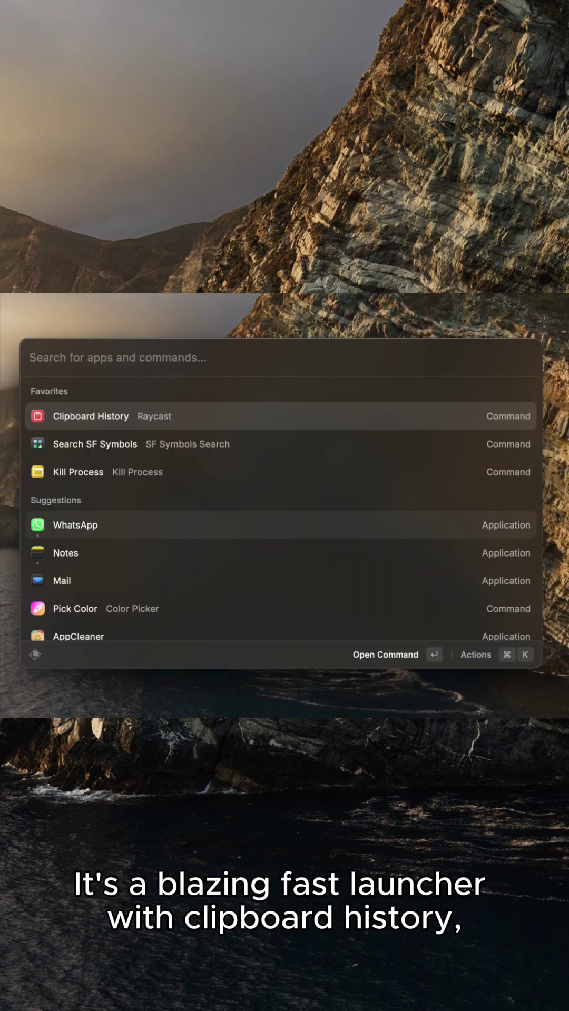
Browse Raycast's Clipboard History to the iCabMobile entry, then return to the search
{"action": "key", "text": "Return"}
{"action": "key", "text": "Down"}
{"action": "key", "text": "Down"}
{"action": "key", "text": "Down"}
{"action": "key", "text": "Up"}
{"action": "key", "text": "Up"}
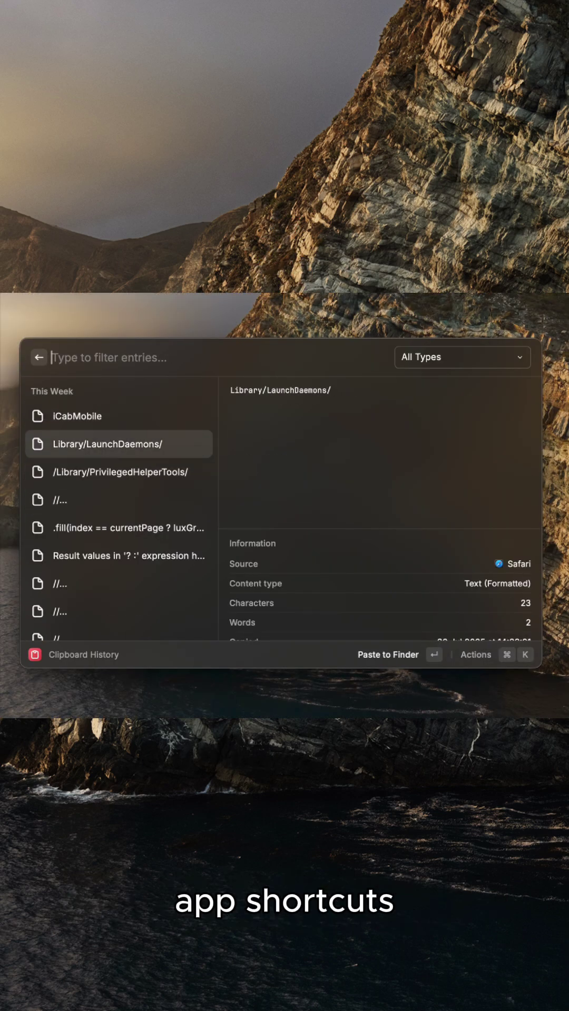
{"action": "key", "text": "Up"}
{"action": "key", "text": "Escape"}
{"action": "type", "text": "sto"}
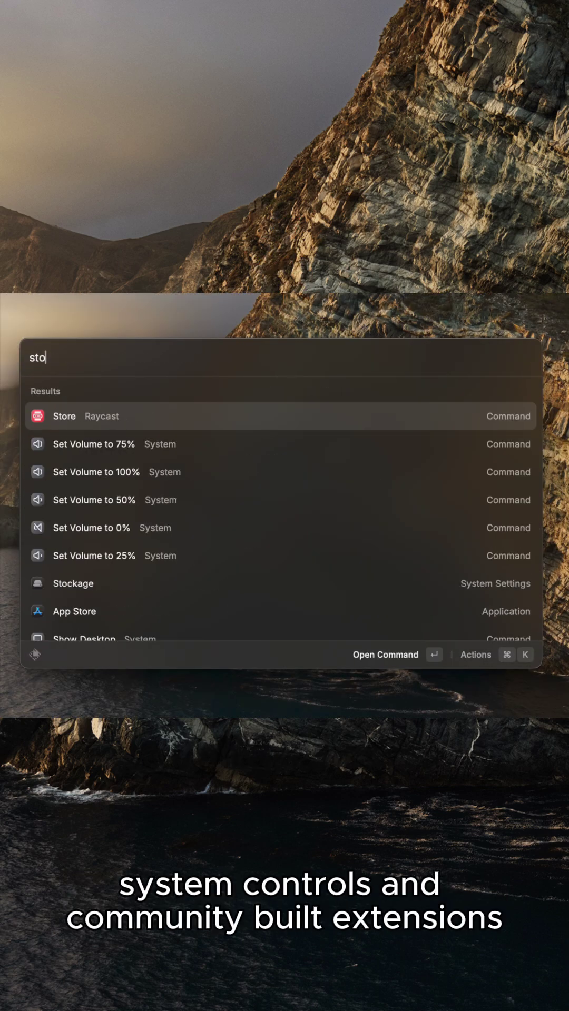
{"action": "type", "text": "re"}
Browse the Raycast Store down to T3 Chat, then clear back to favourites
{"action": "key", "text": "Return"}
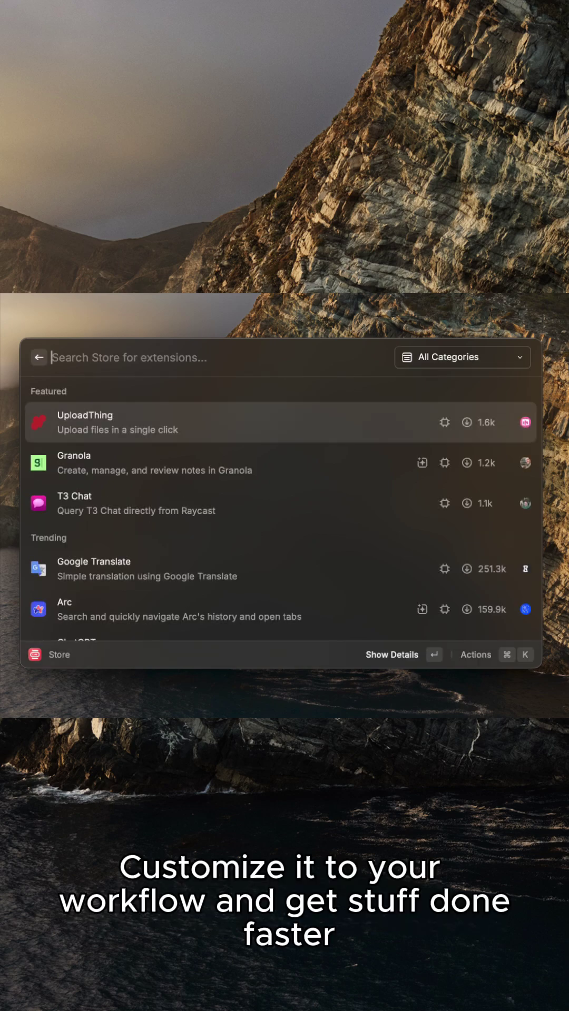
{"action": "key", "text": "Down"}
{"action": "key", "text": "Down"}
{"action": "key", "text": "Down"}
{"action": "key", "text": "Down"}
{"action": "key", "text": "Down"}
{"action": "key", "text": "Down"}
{"action": "key", "text": "Escape"}
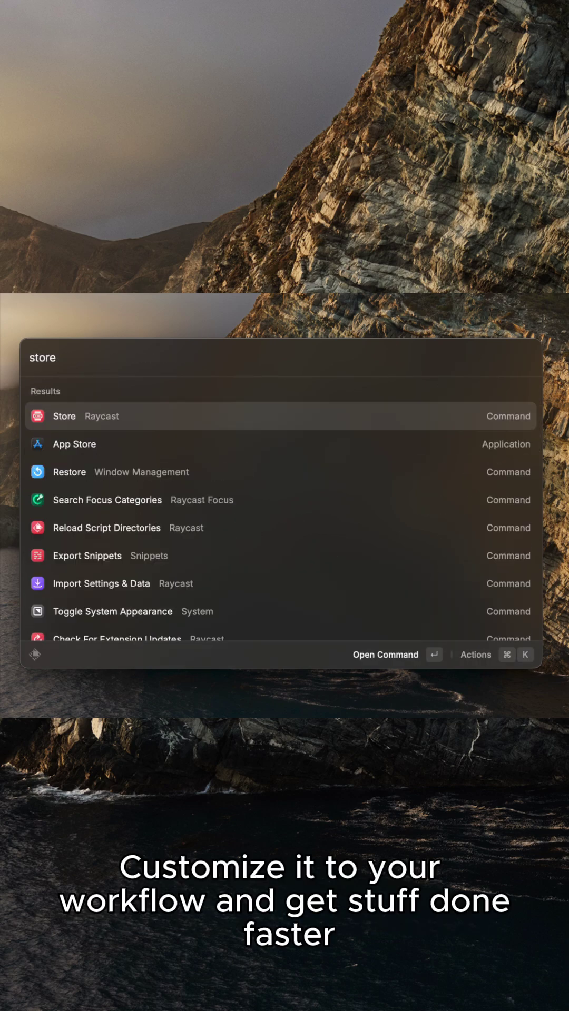
{"action": "key", "text": "BackSpace"}
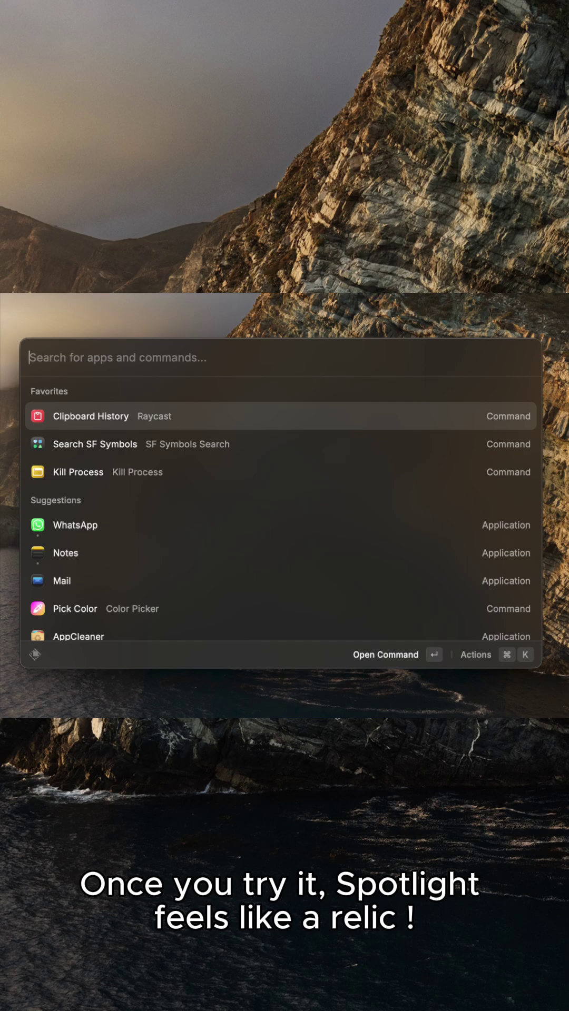